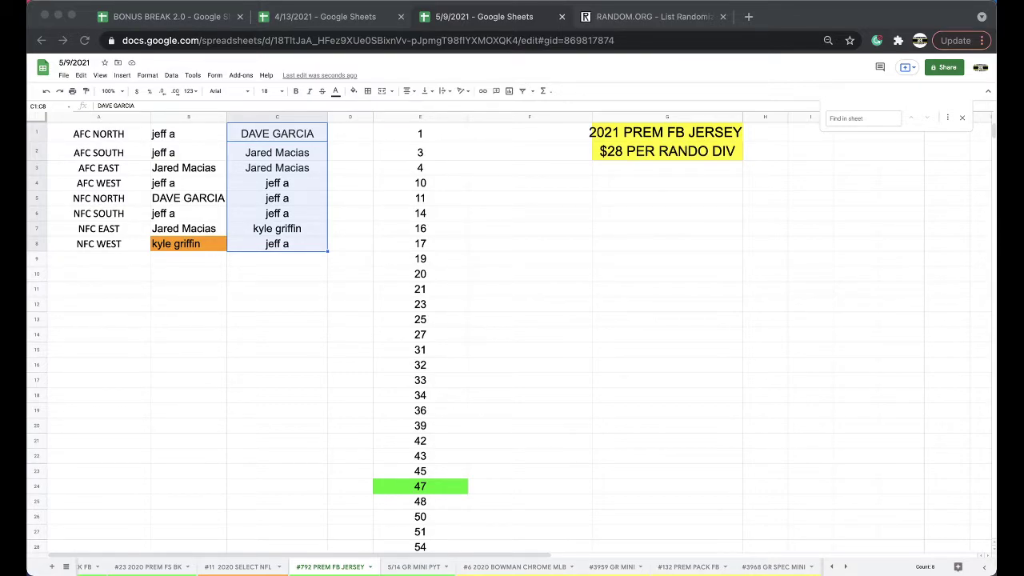
- Sort the 5/14 GR MINI PYT sheet A→Z by the owner names in column B
left_click(413, 568)
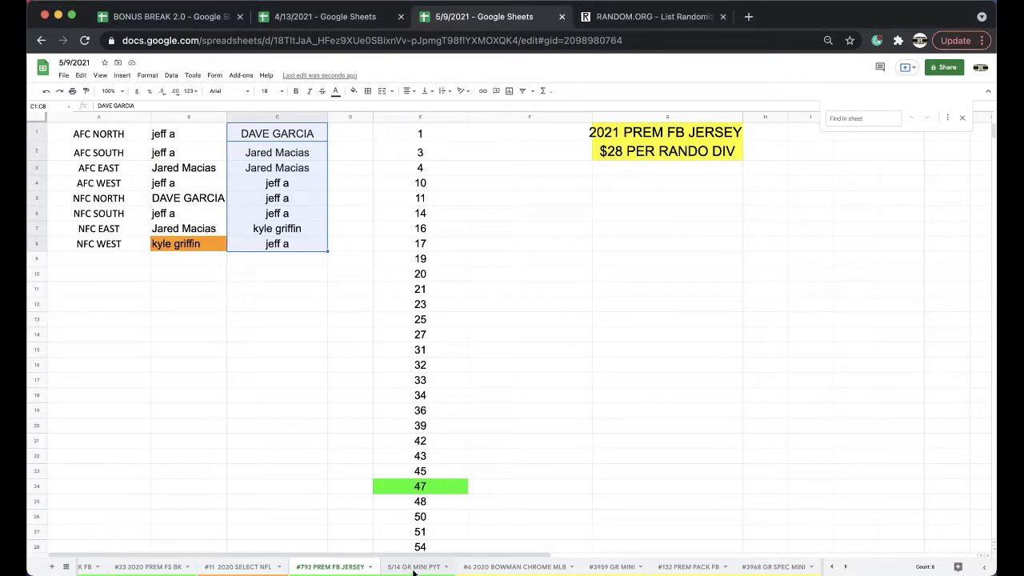
left_click(203, 149)
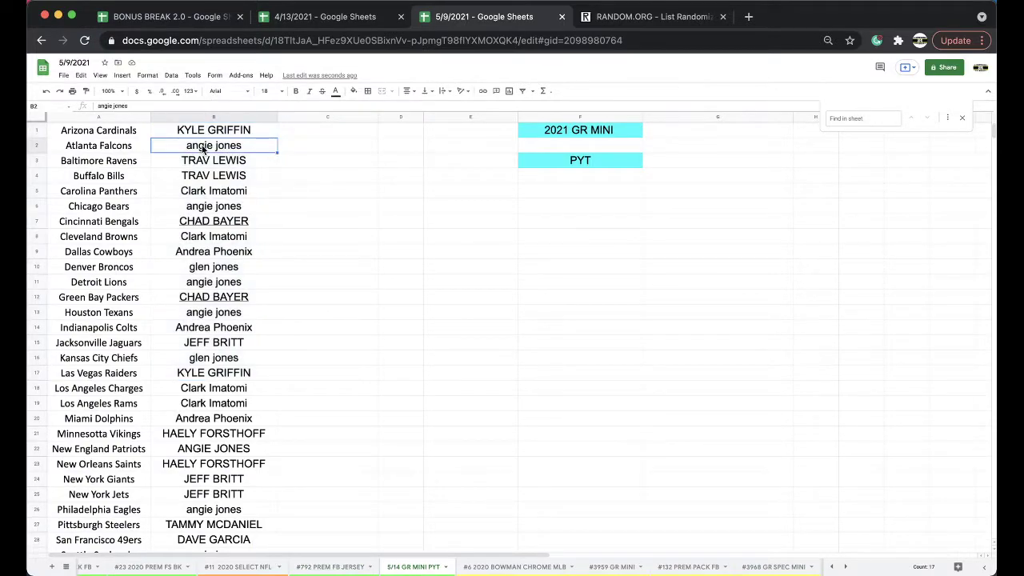
left_click(186, 116)
left_click(171, 75)
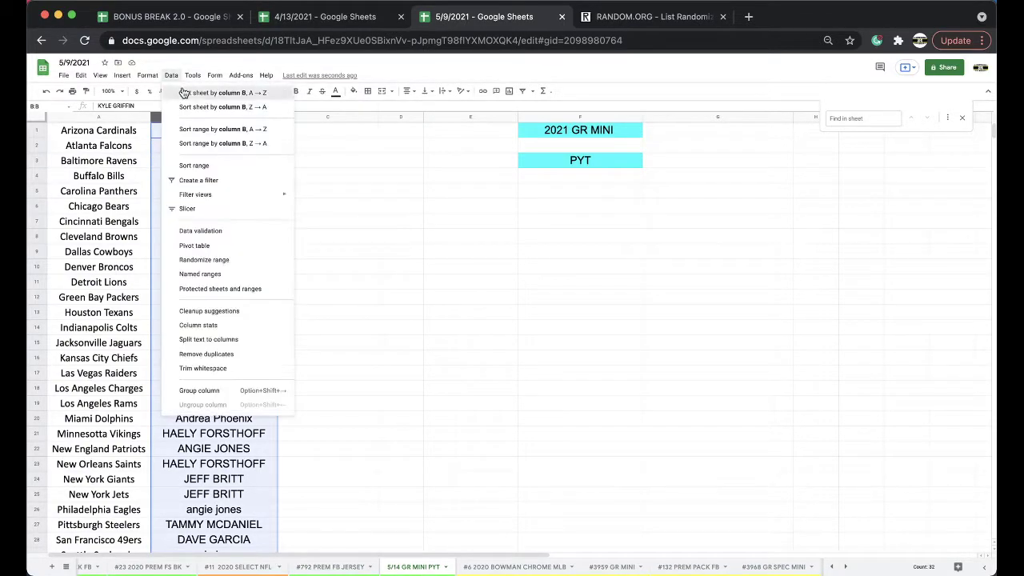
left_click(184, 93)
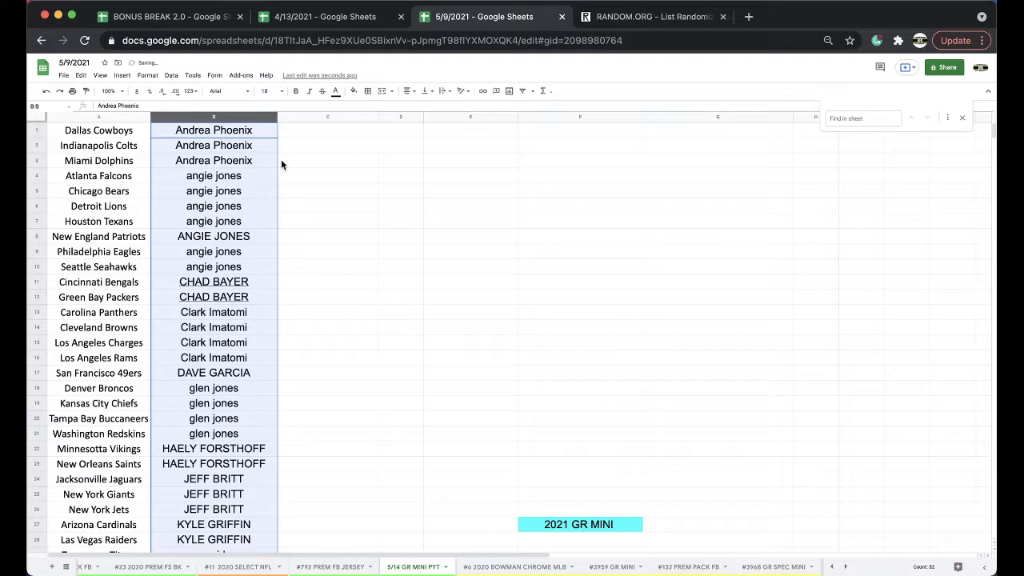
- Scroll along the sheet tabs and switch to the #3971 GR FB JERSEY sheet
scroll(497, 568, "right", 2)
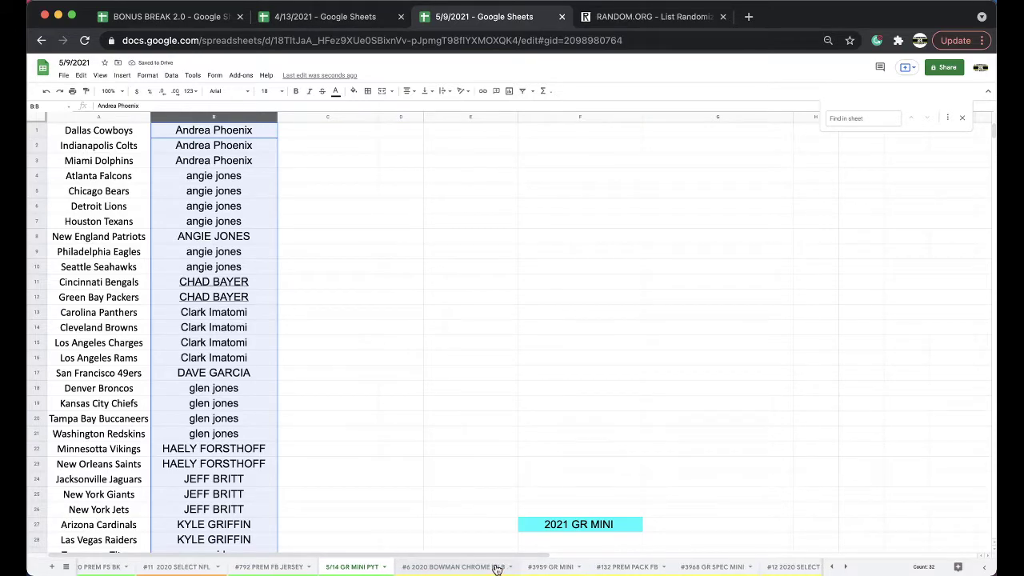
scroll(497, 568, "right", 10)
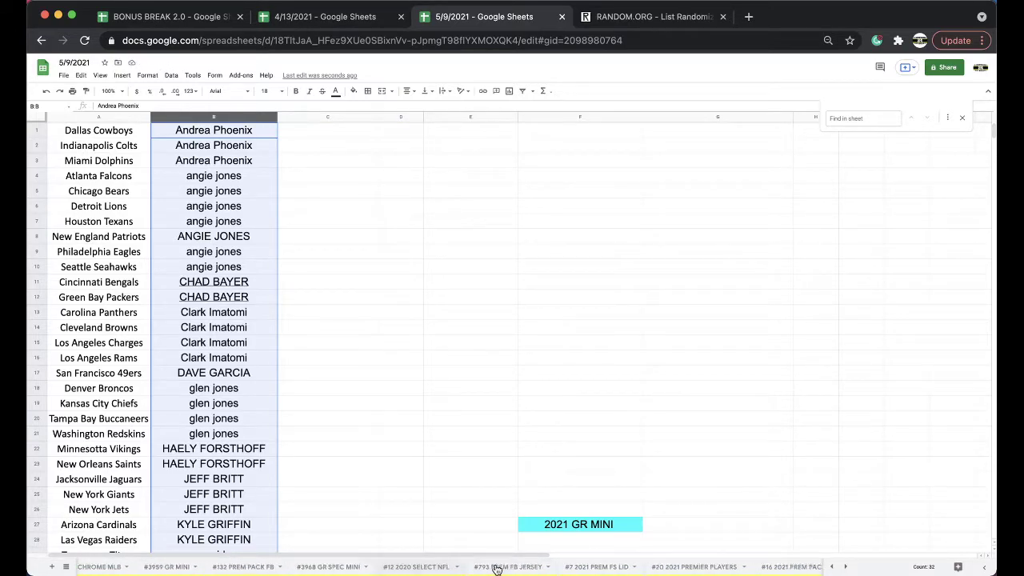
scroll(497, 568, "right", 8)
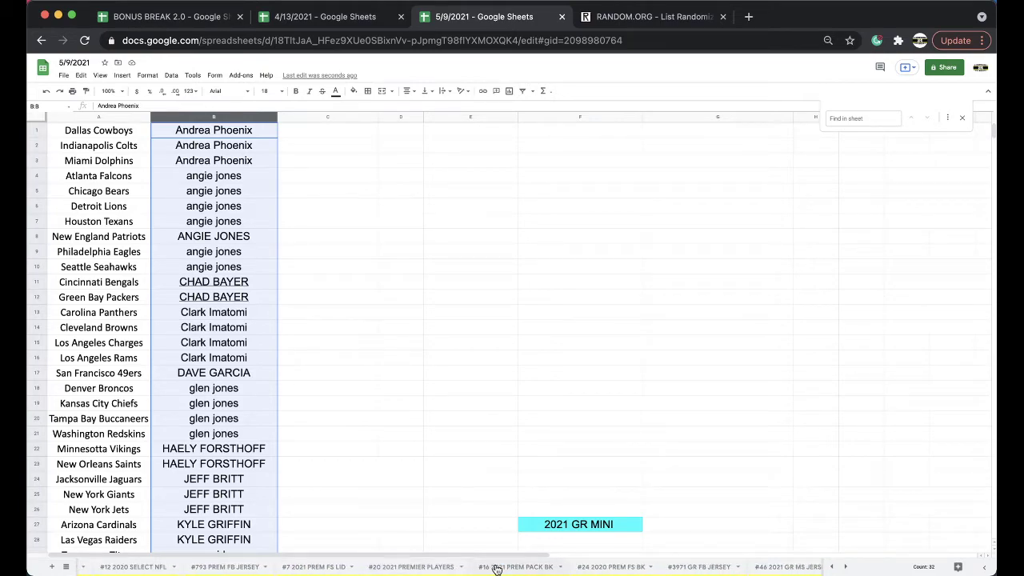
left_click(696, 567)
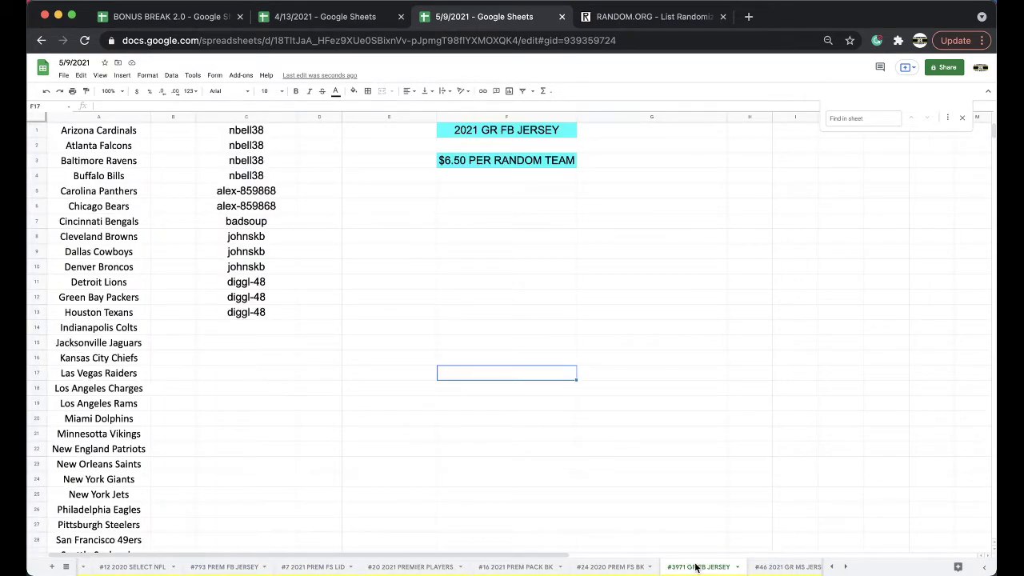
scroll(695, 567, "left", 12)
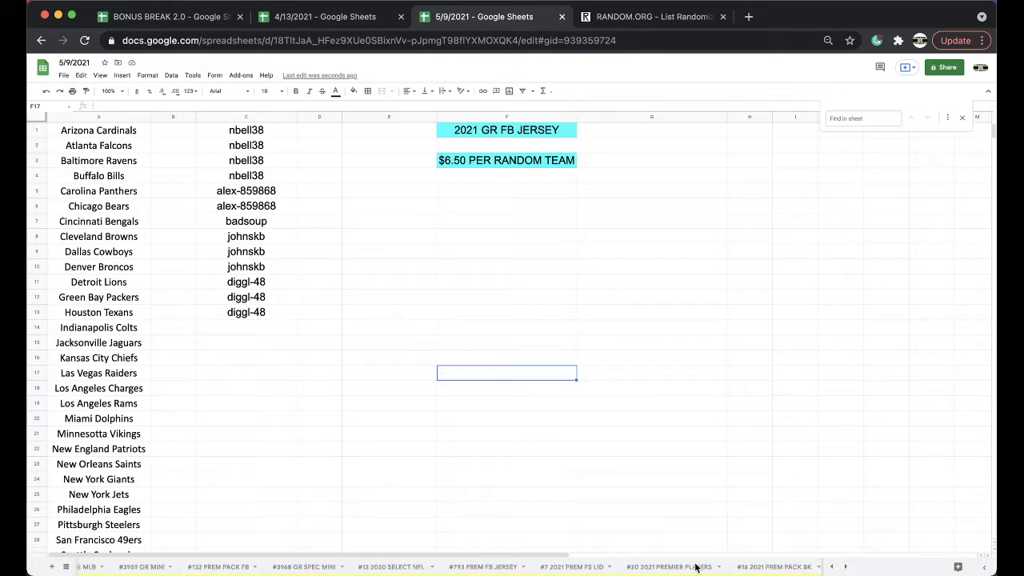
- Back on 5/14 GR MINI PYT, select each owner's block of teams in column B to review them
left_click(300, 565)
left_click(172, 566)
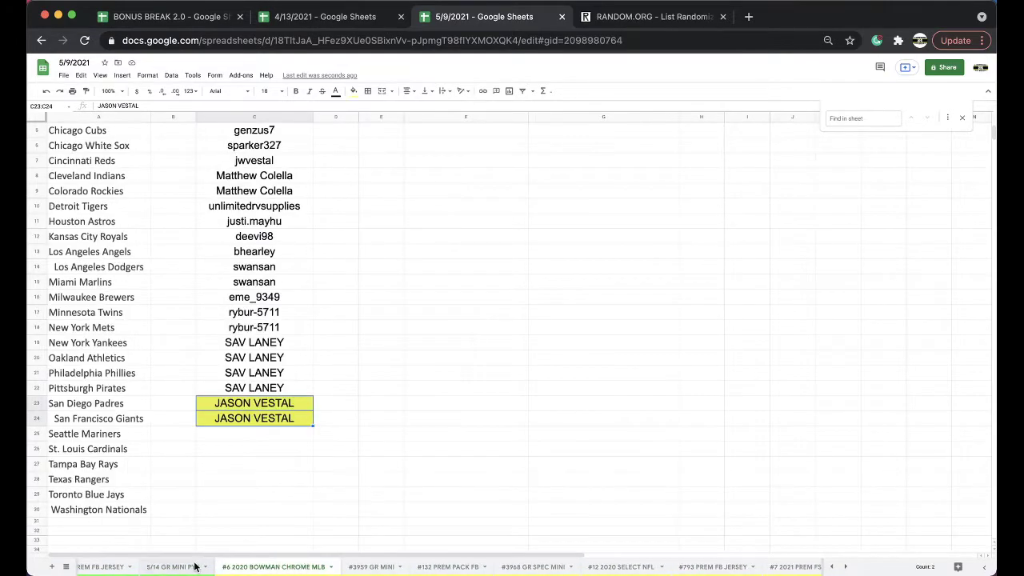
left_click(240, 314)
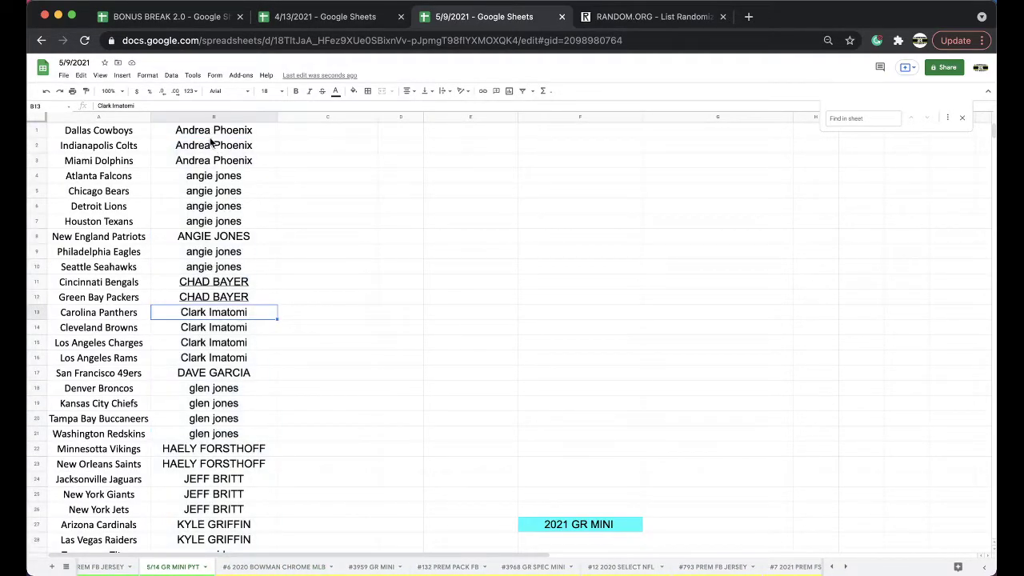
left_click(212, 160)
left_click_drag(212, 179, 202, 268)
scroll(214, 206, "down", 2)
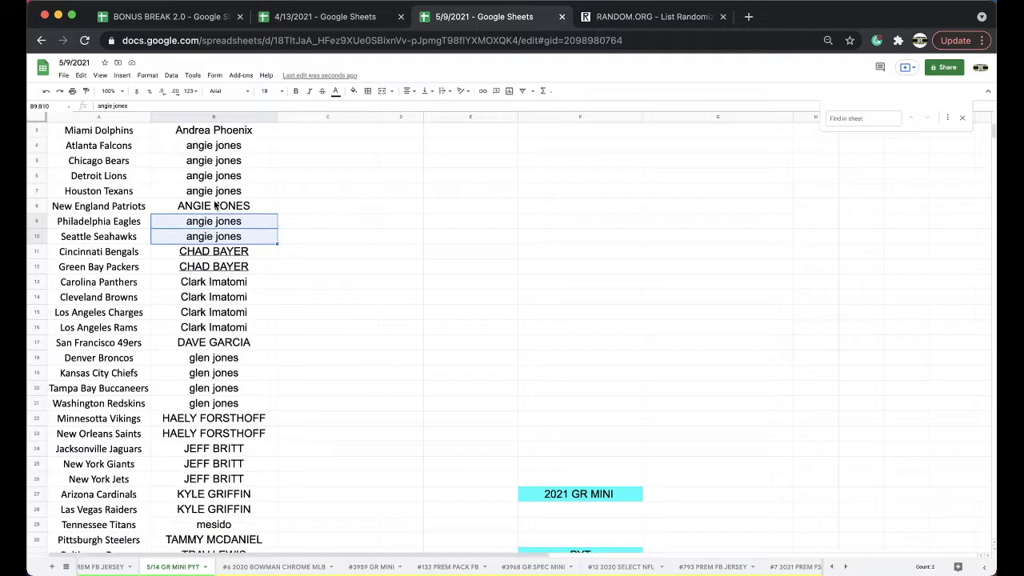
left_click_drag(214, 226, 210, 297)
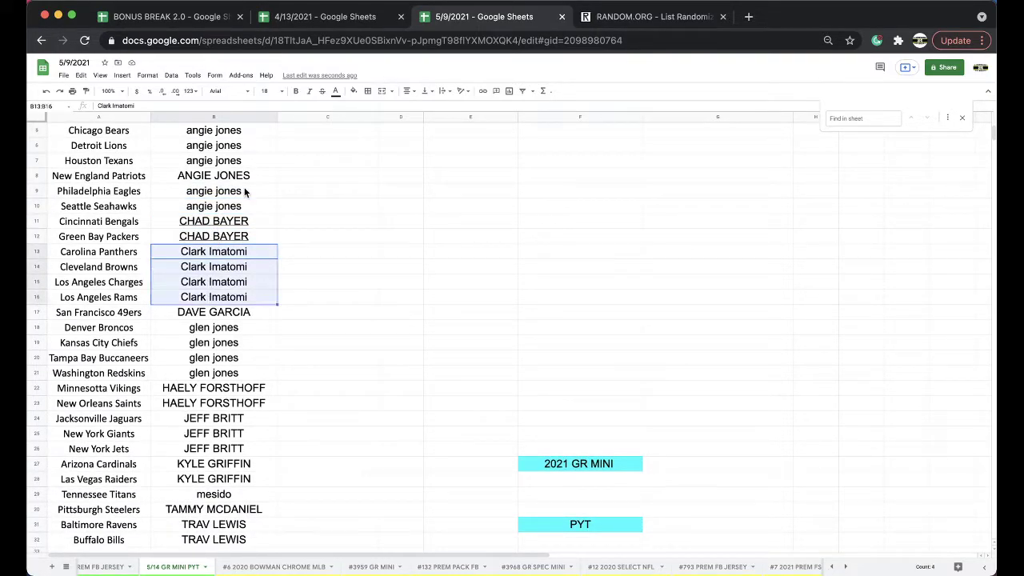
scroll(245, 193, "down", 3)
left_click(221, 240)
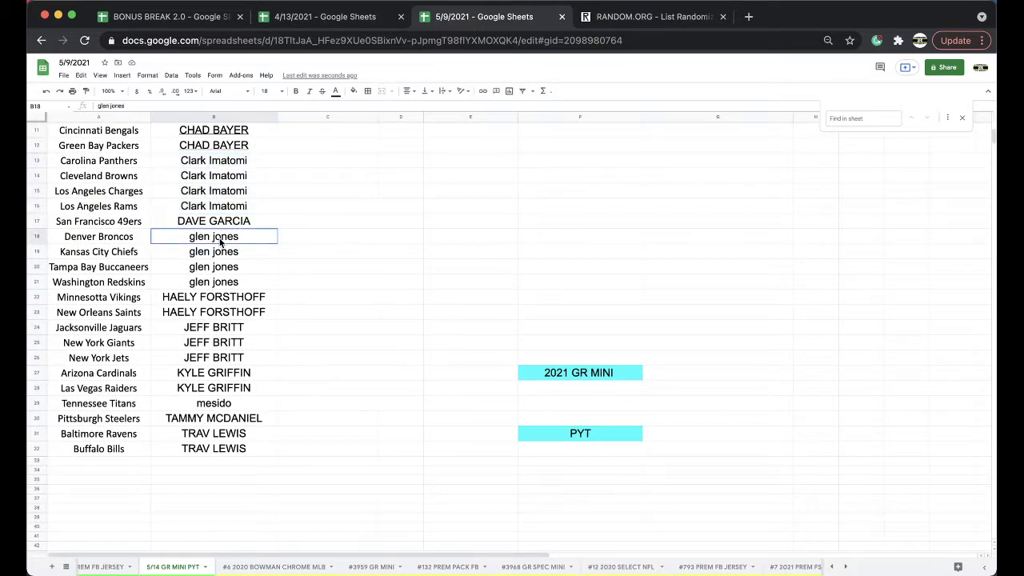
left_click_drag(219, 240, 201, 389)
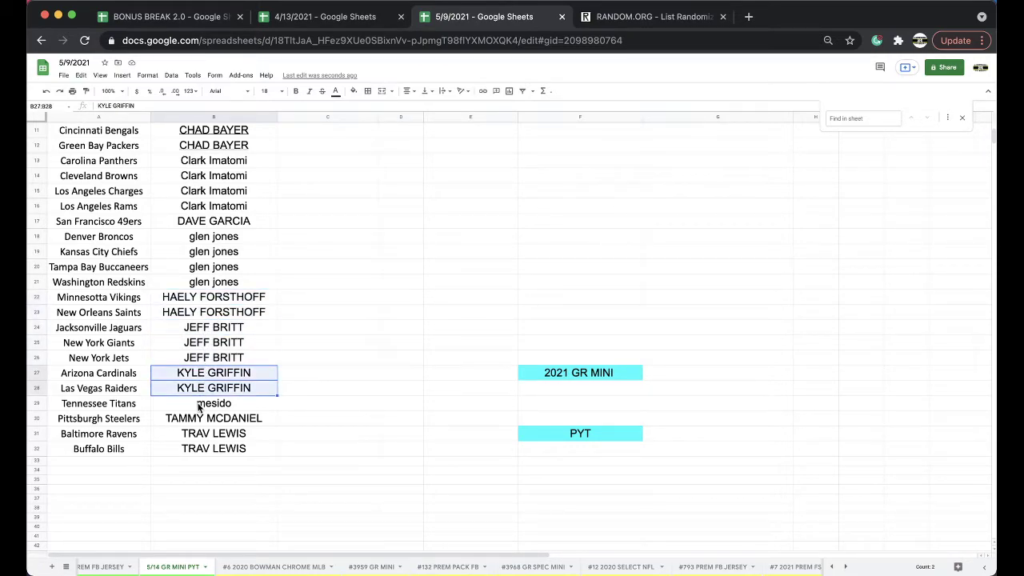
left_click(200, 406)
type("N")
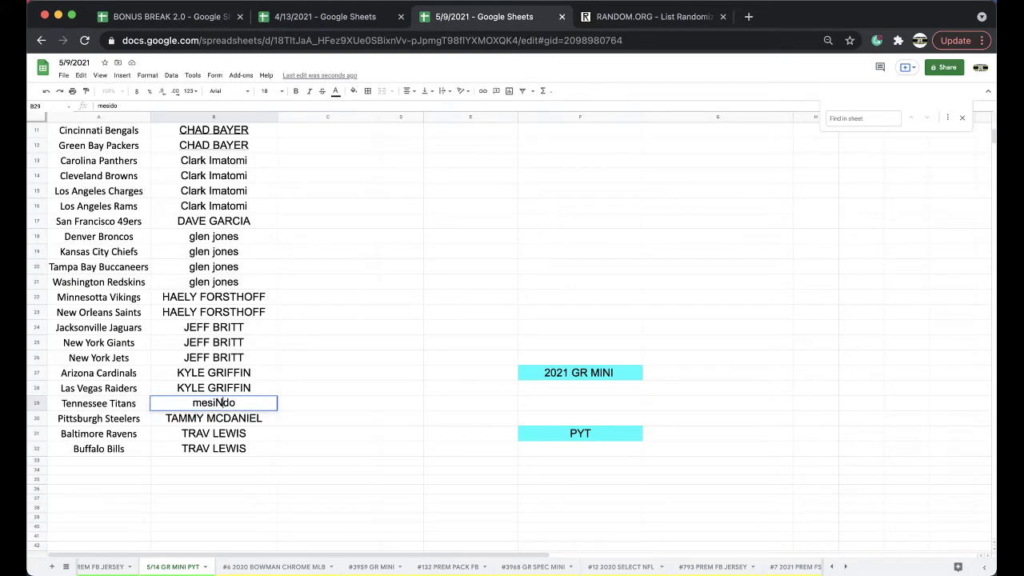
left_click_drag(320, 377, 320, 389)
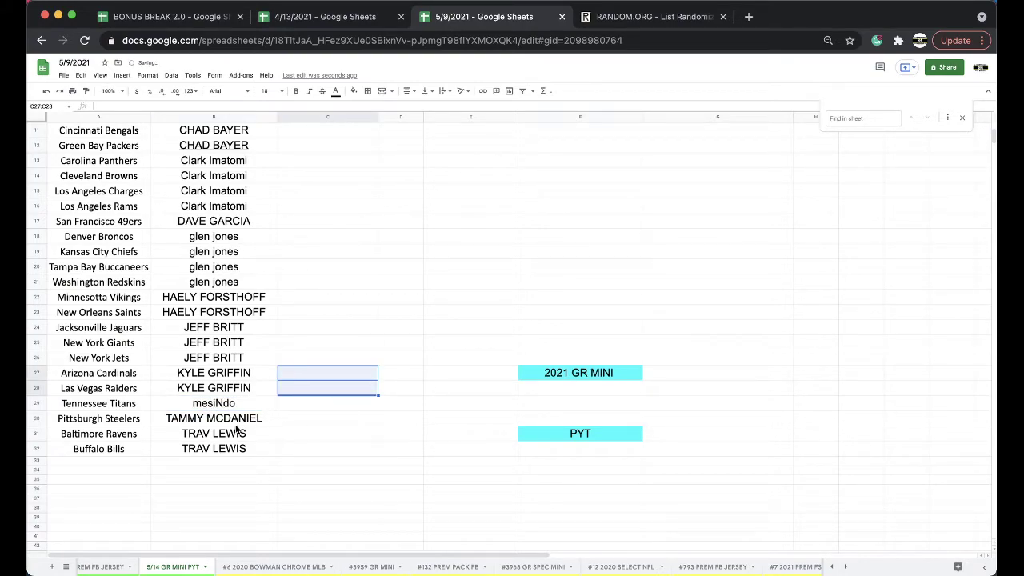
- Sort the sheet A→Z by team name in column A
scroll(236, 430, "up", 5)
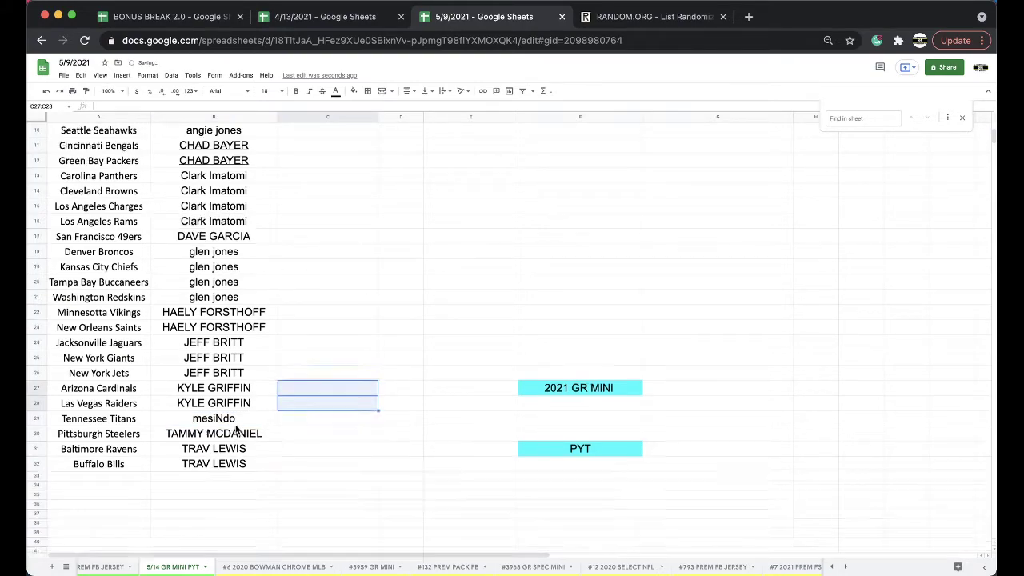
left_click(123, 119)
left_click(172, 75)
left_click(200, 91)
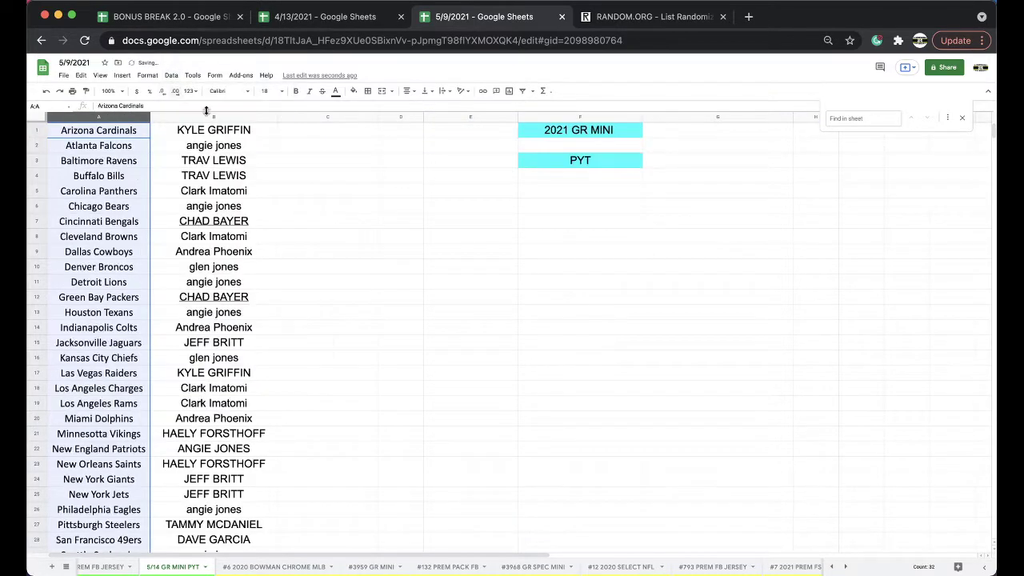
left_click(342, 287)
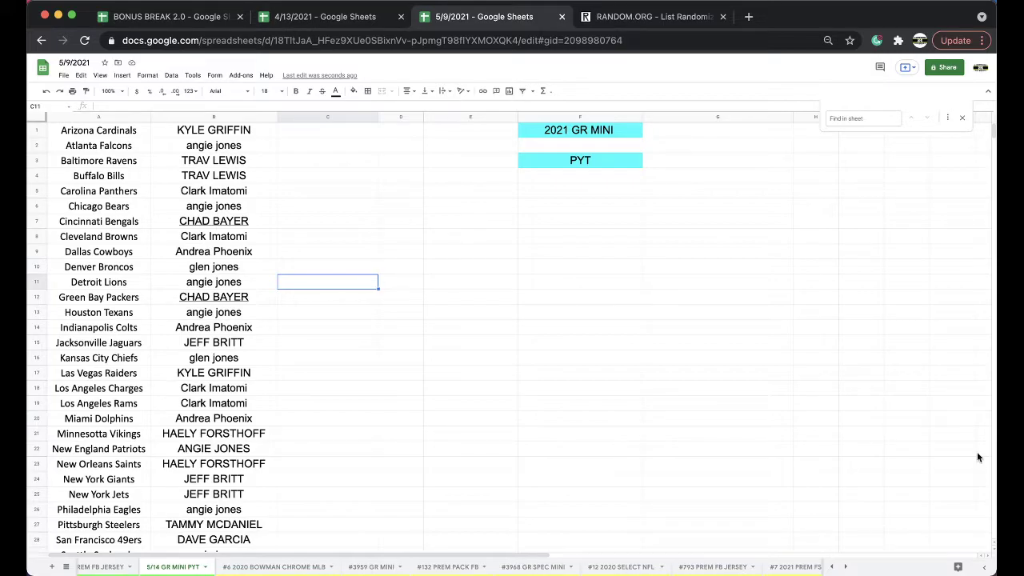
key("super+Tab")
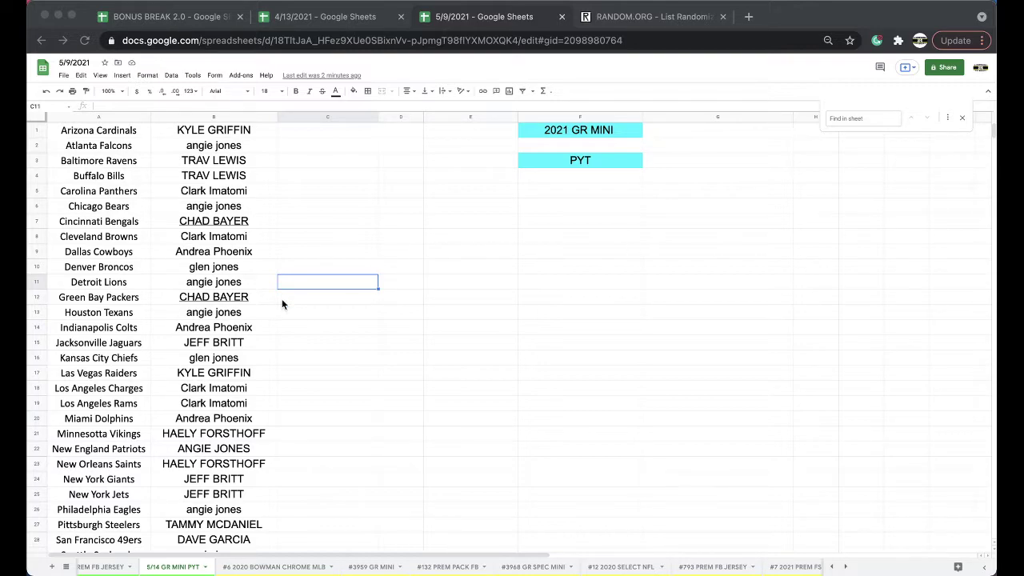
- Fill the New Orleans Saints winner cell B23 with yellow, then select all owner names in column B
left_click(218, 469)
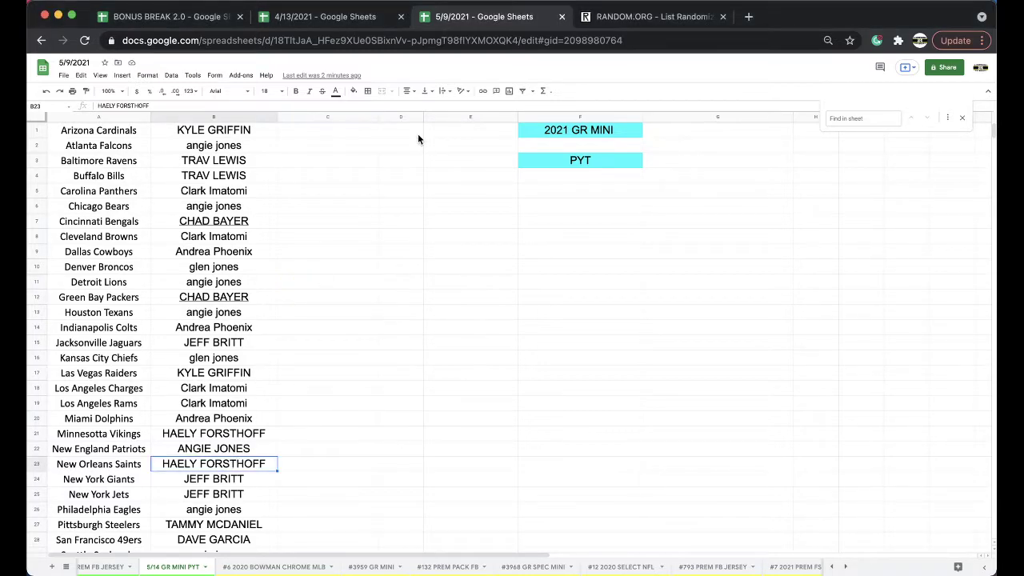
left_click(353, 93)
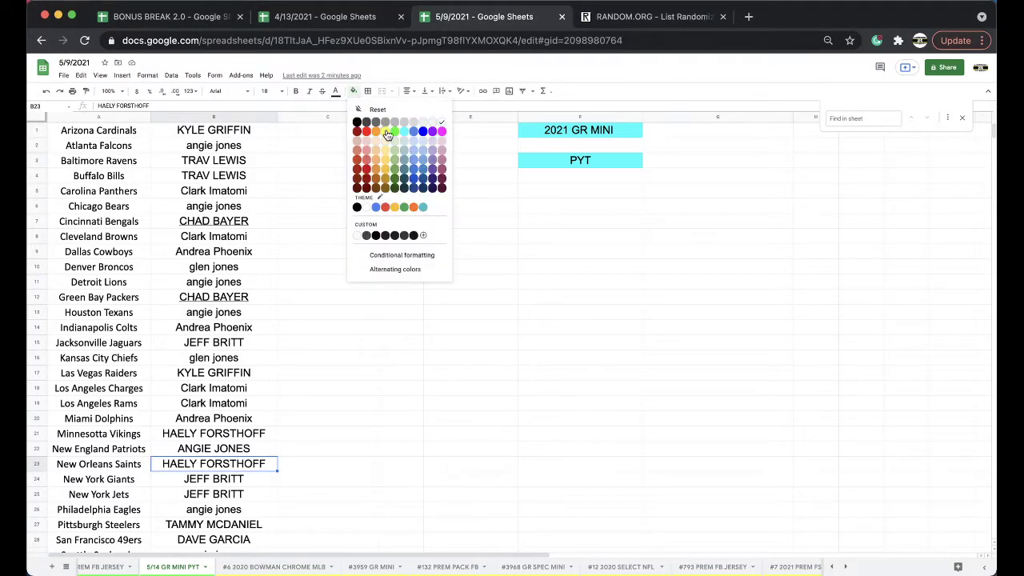
left_click(386, 128)
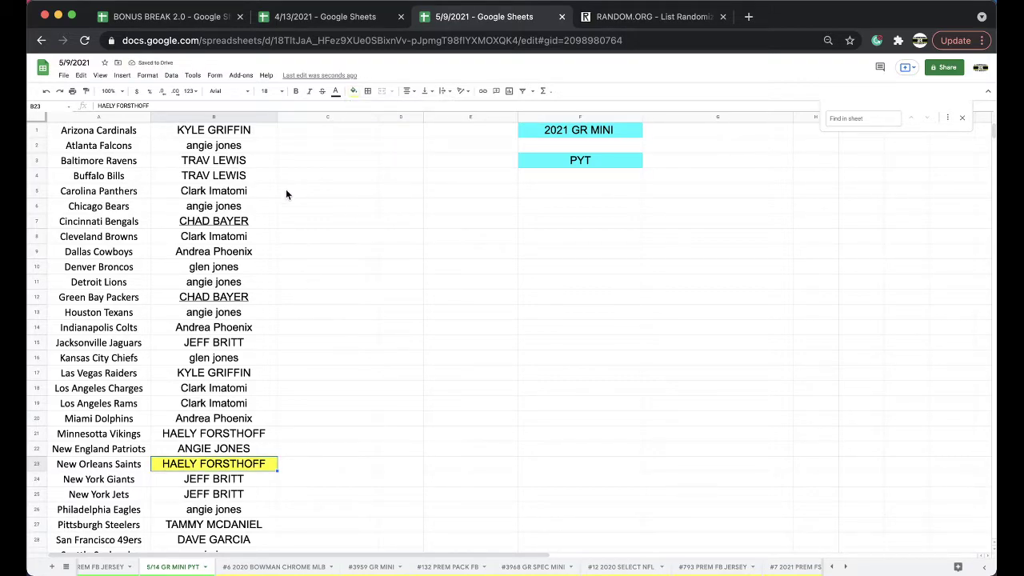
left_click(197, 117)
- Reload RANDOM.ORG's List Randomizer, paste in the 32 owner names and randomize them
left_click(615, 18)
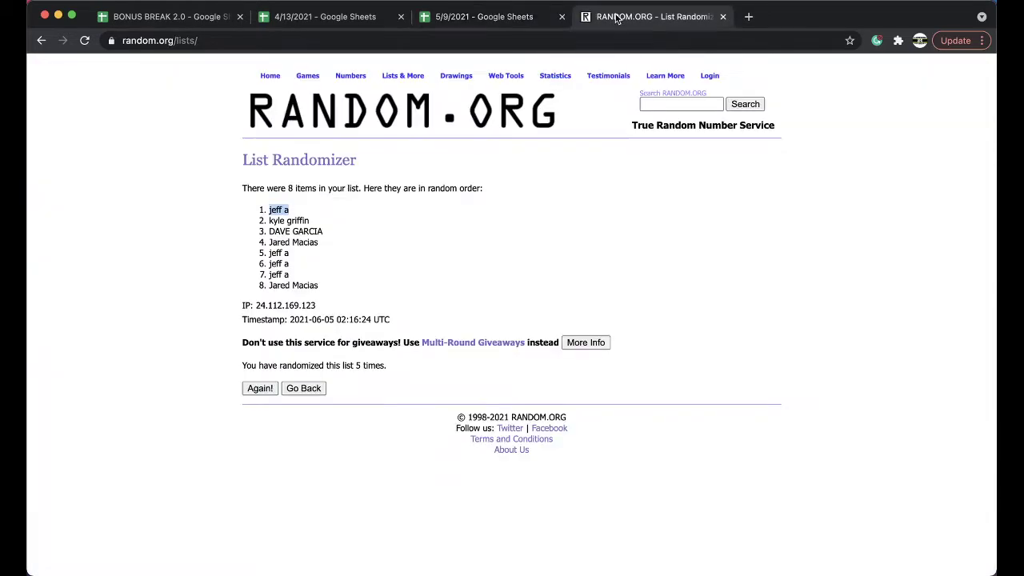
left_click(594, 36)
key("Return")
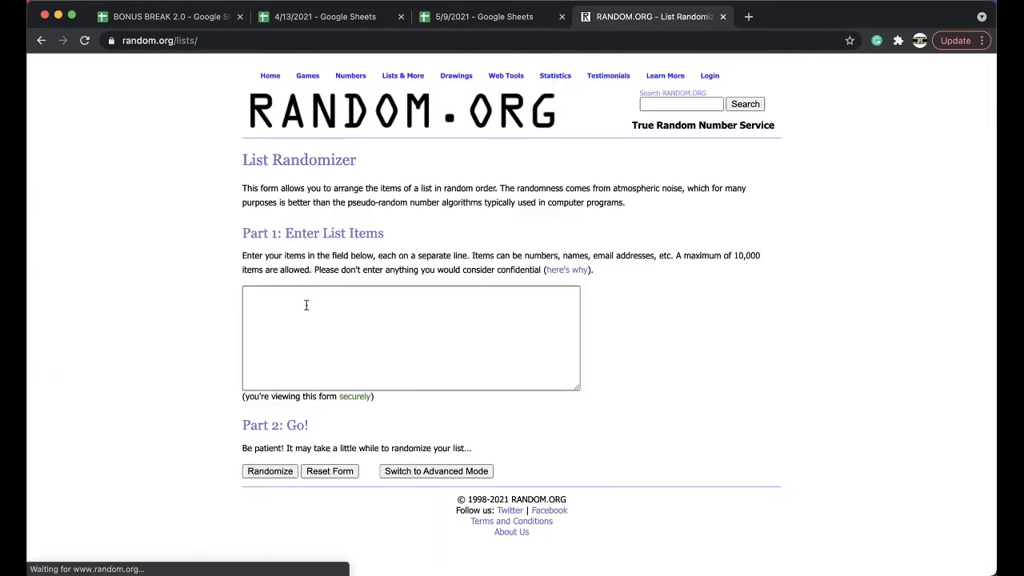
left_click(306, 305)
left_click(274, 471)
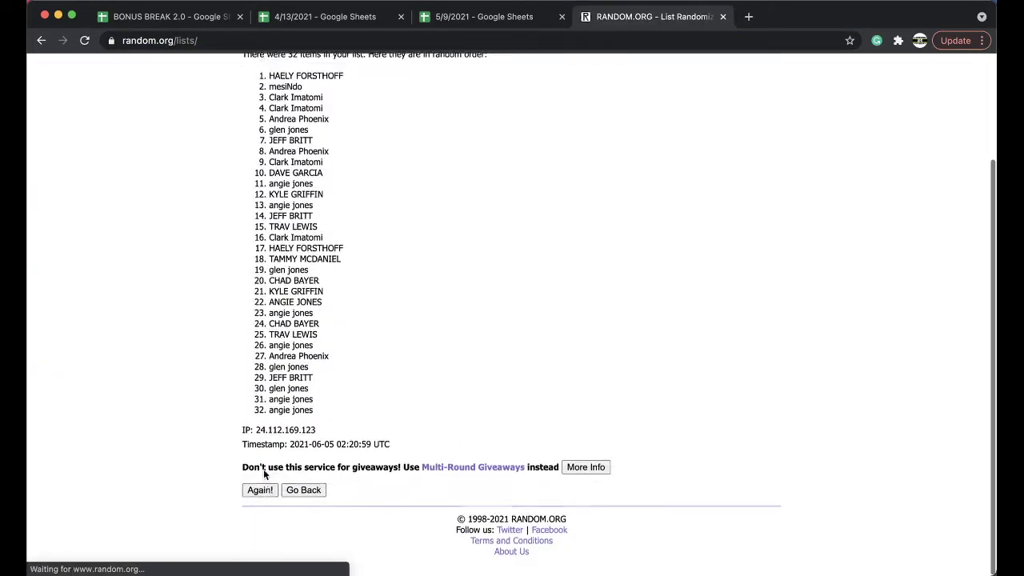
- Shuffle the list four more times and select the name that ends up first
left_click(255, 491)
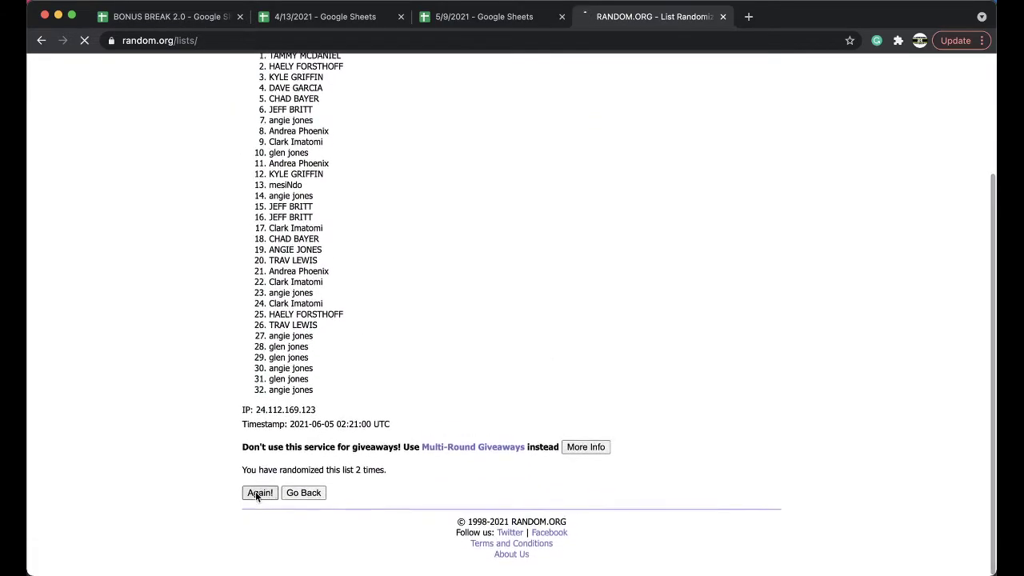
left_click(255, 491)
left_click(255, 491)
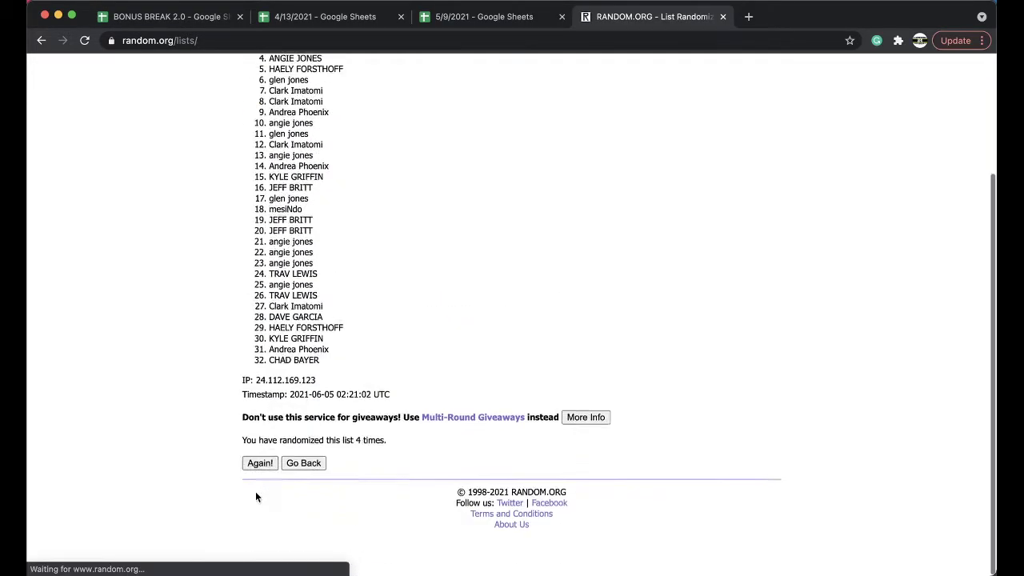
left_click(255, 491)
double_click(277, 210)
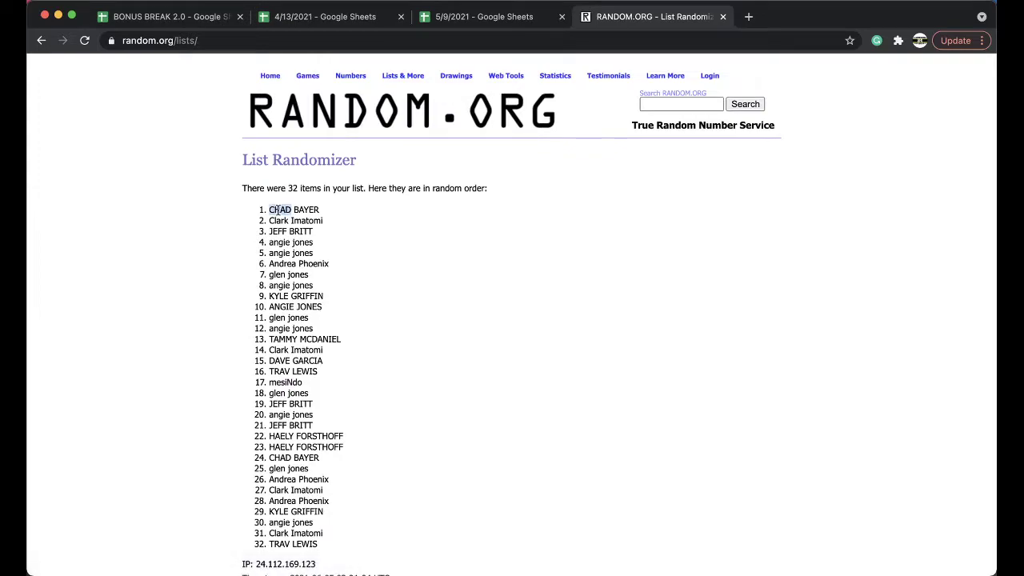
triple_click(277, 209)
key("ctrl+c")
left_click(464, 17)
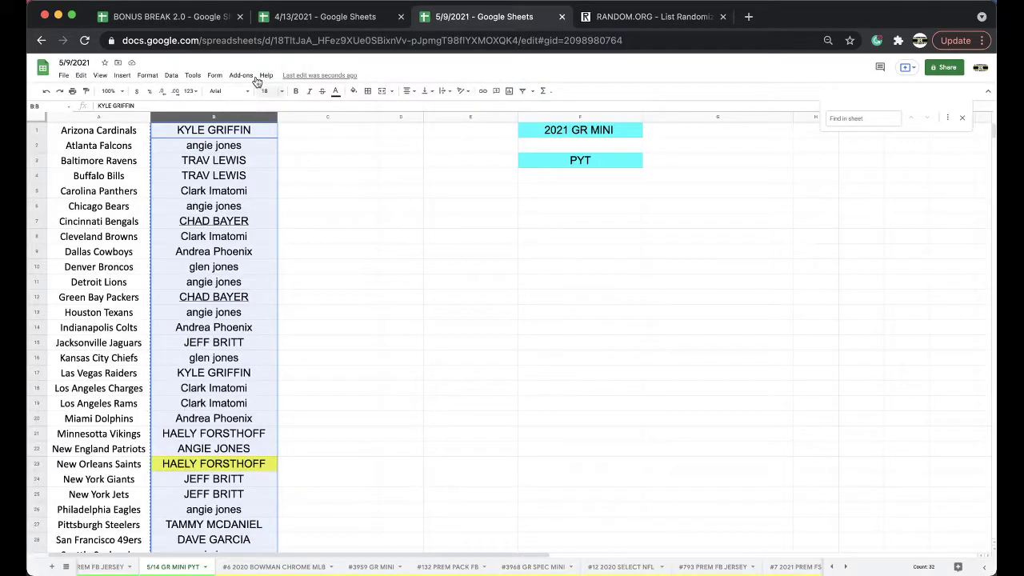
- In BONUS BREAK 2.0, paste the drawn winner into C20 of the Miami Dolphins row as values only
left_click(168, 16)
left_click(400, 340)
key("ctrl+v")
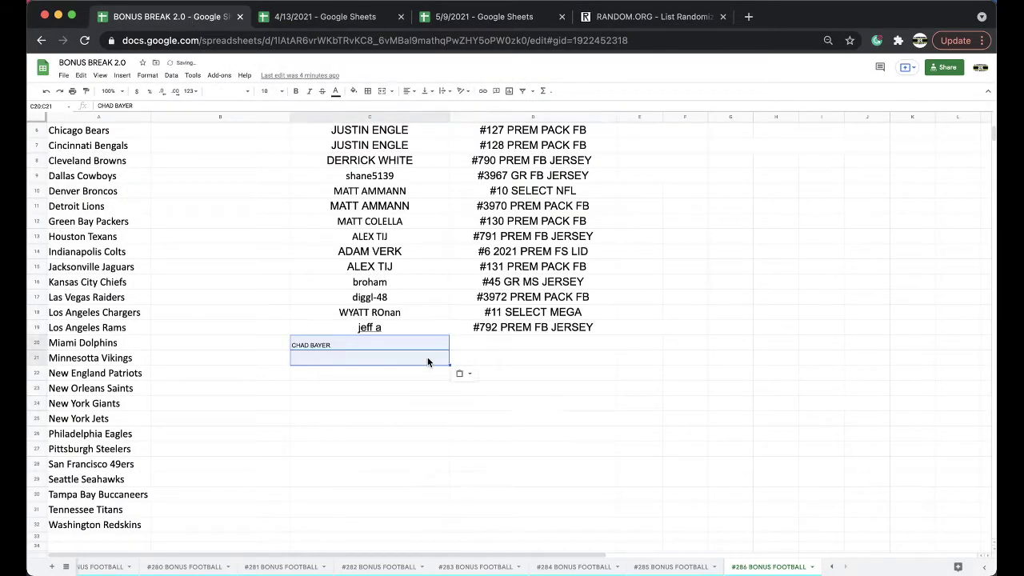
left_click(464, 374)
left_click(469, 393)
- Enter '5/14 GR MINI PYT' as the break name in D20
left_click(478, 346)
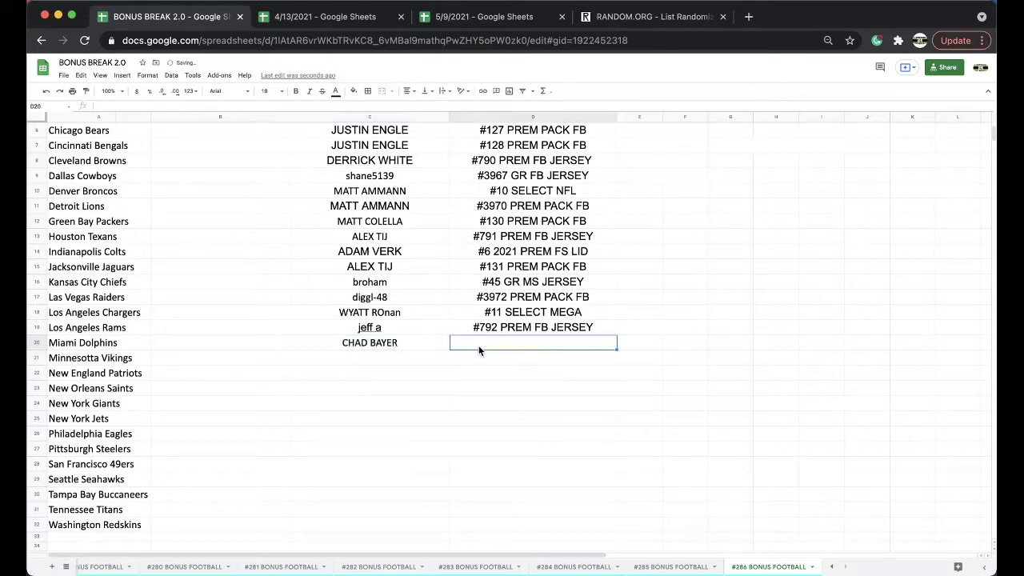
type("5/15 G")
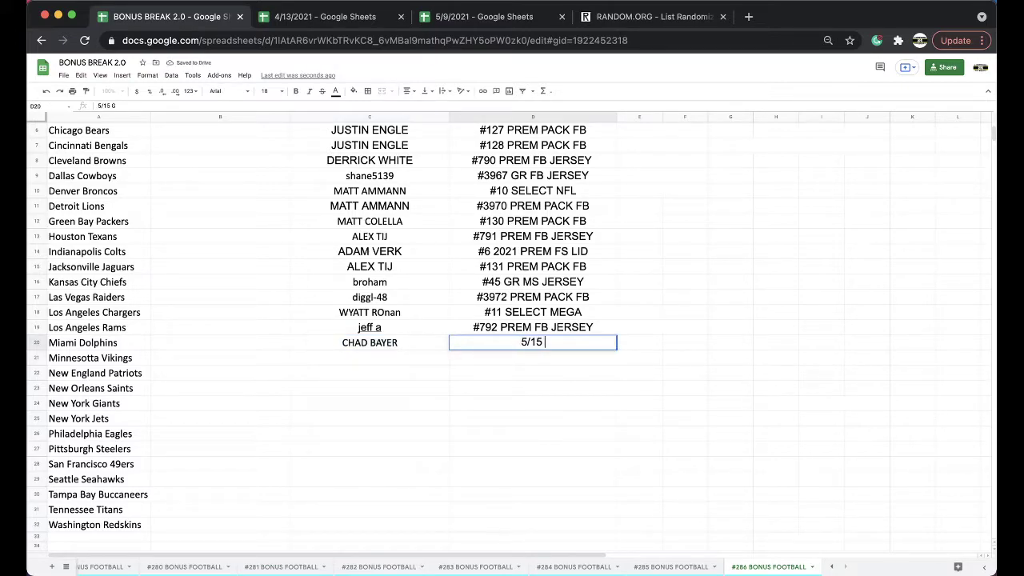
key("BackSpace")
key("BackSpace")
type("4 GR MINI")
type(" PYT")
left_click(486, 23)
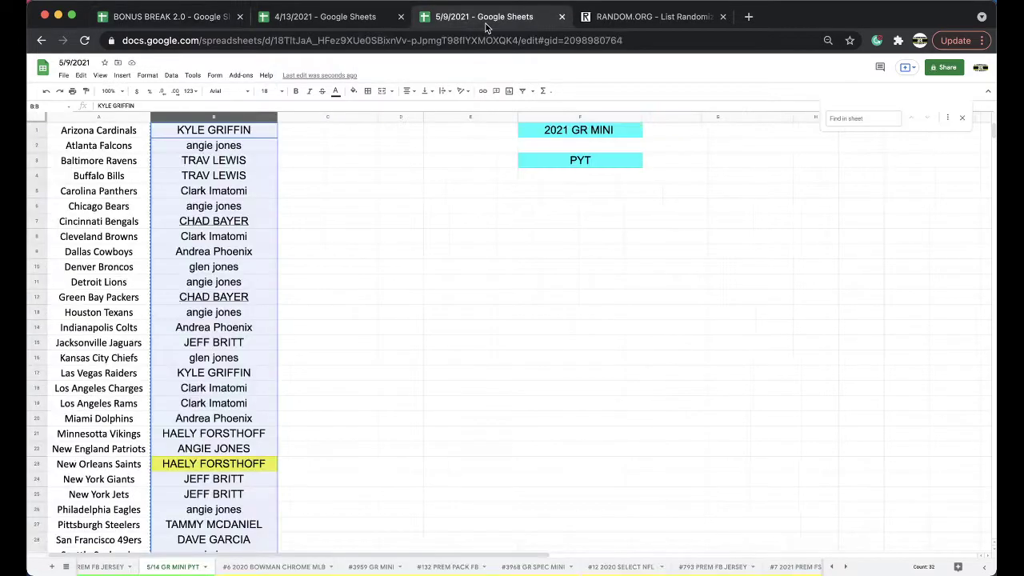
- Browse the break sheets from #6 2020 BOWMAN CHROME MLB through #20 2021 PREMIER PLAYERS, ending on #6
left_click(280, 568)
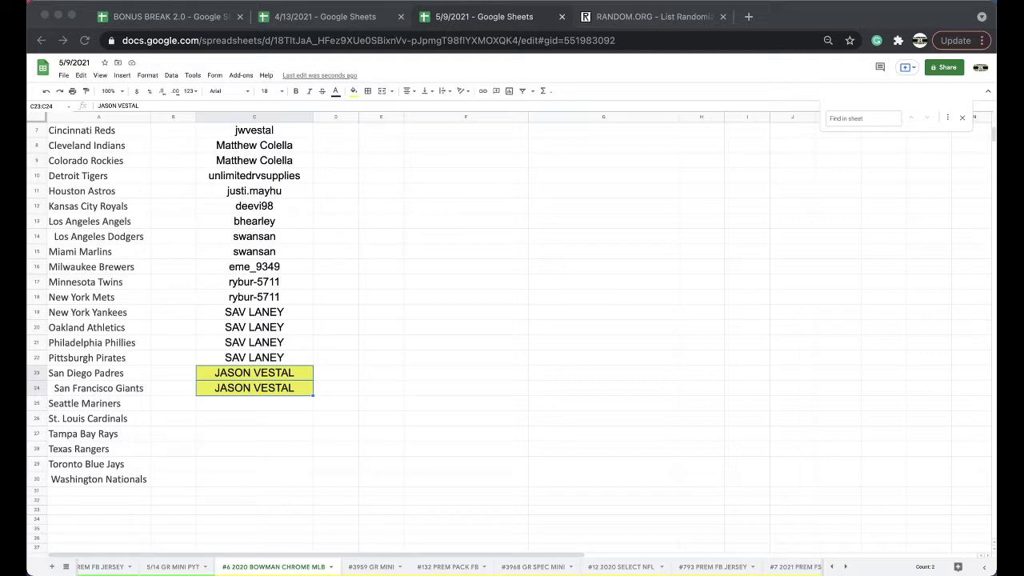
left_click(371, 566)
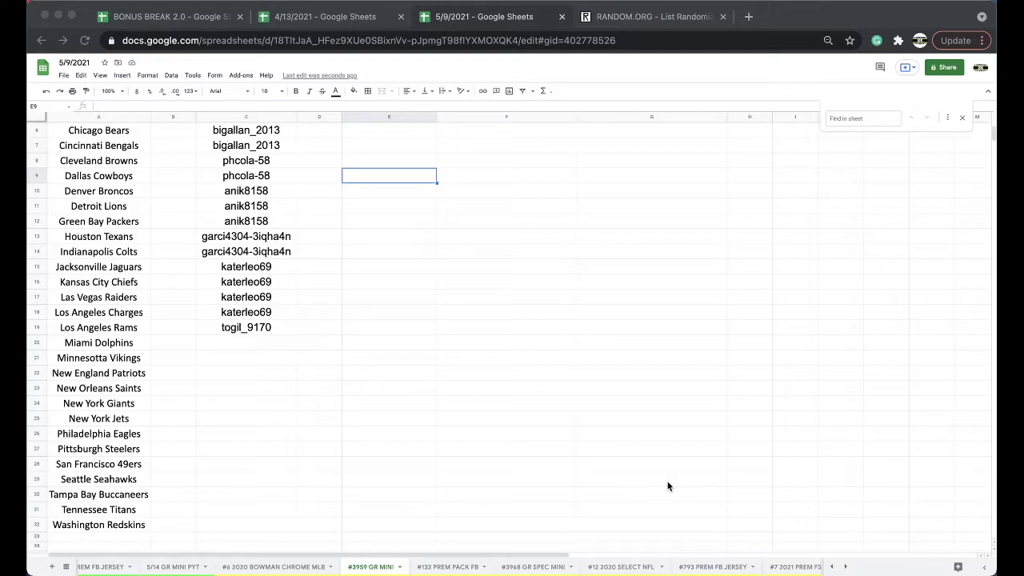
left_click(460, 568)
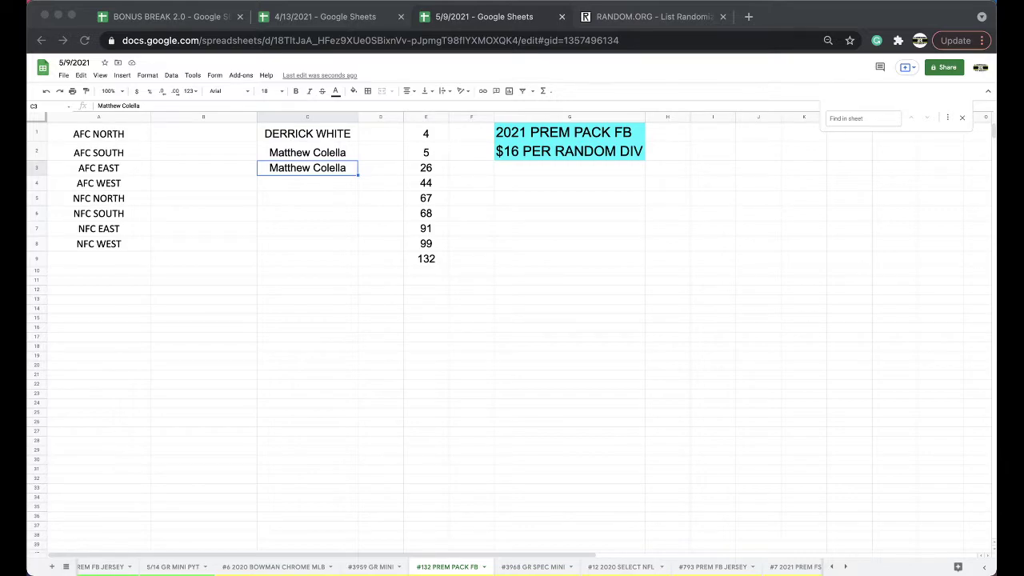
left_click(534, 568)
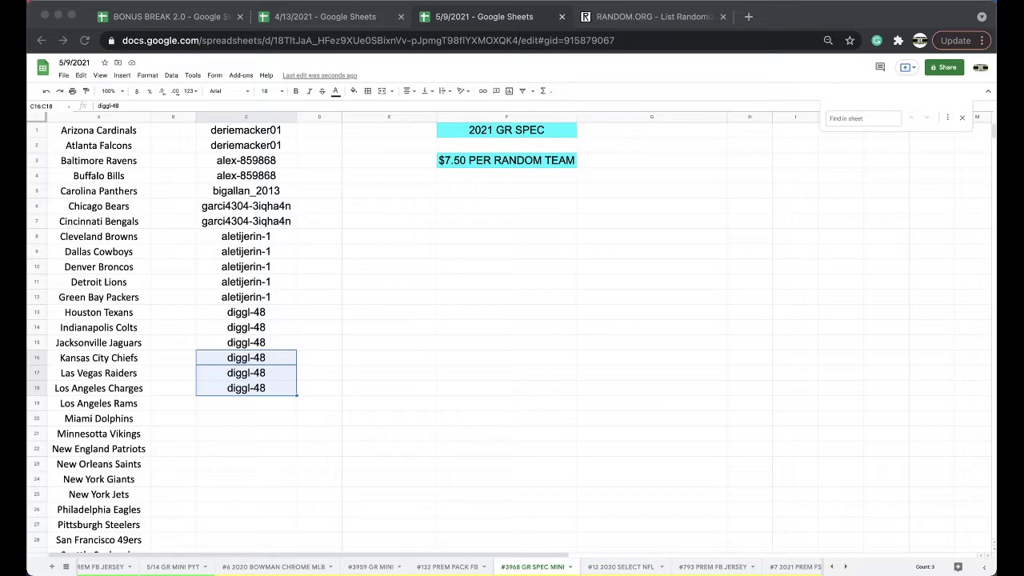
left_click(621, 567)
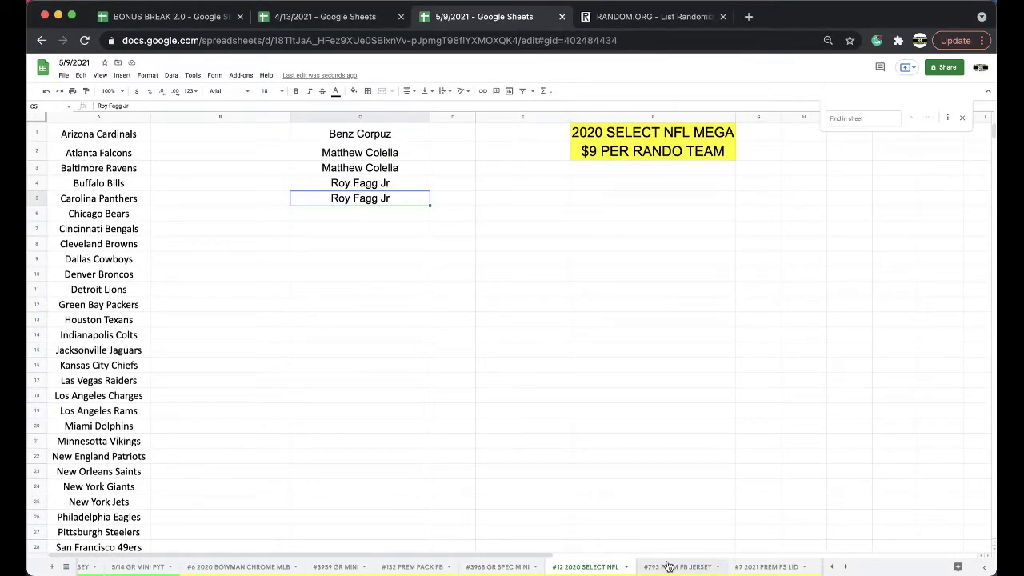
left_click(674, 568)
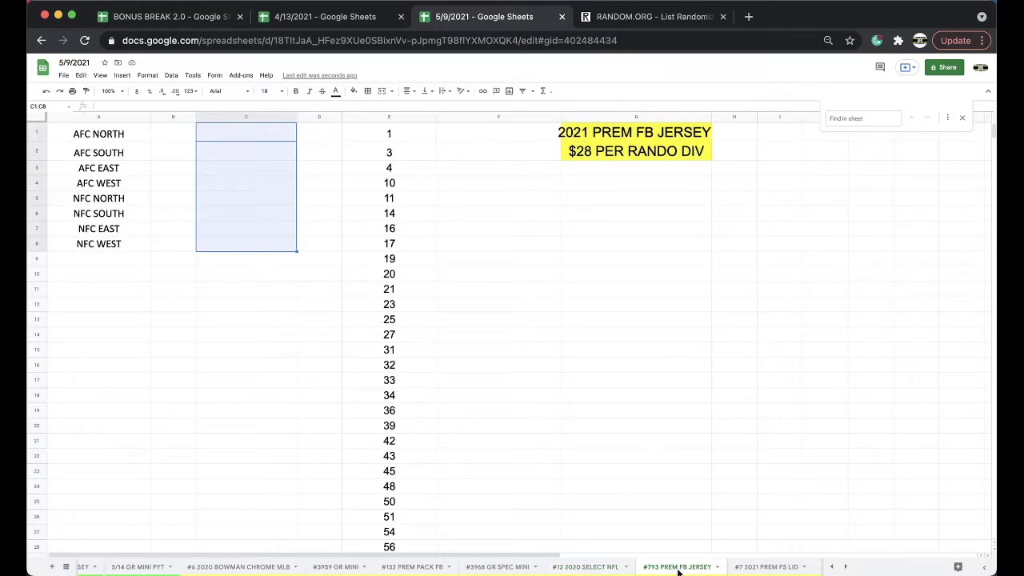
left_click(752, 569)
left_click(747, 569)
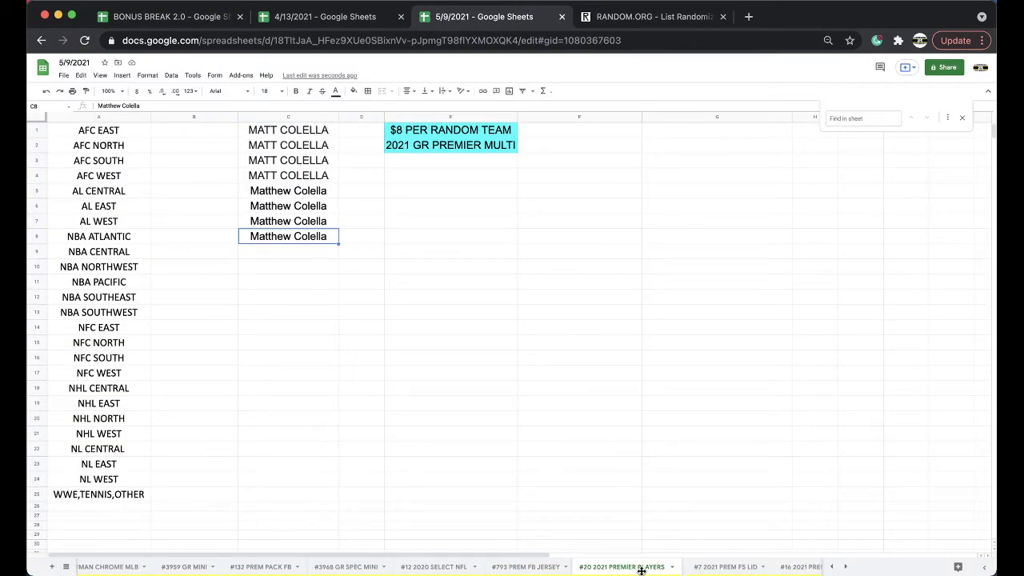
scroll(641, 569, "left", 10)
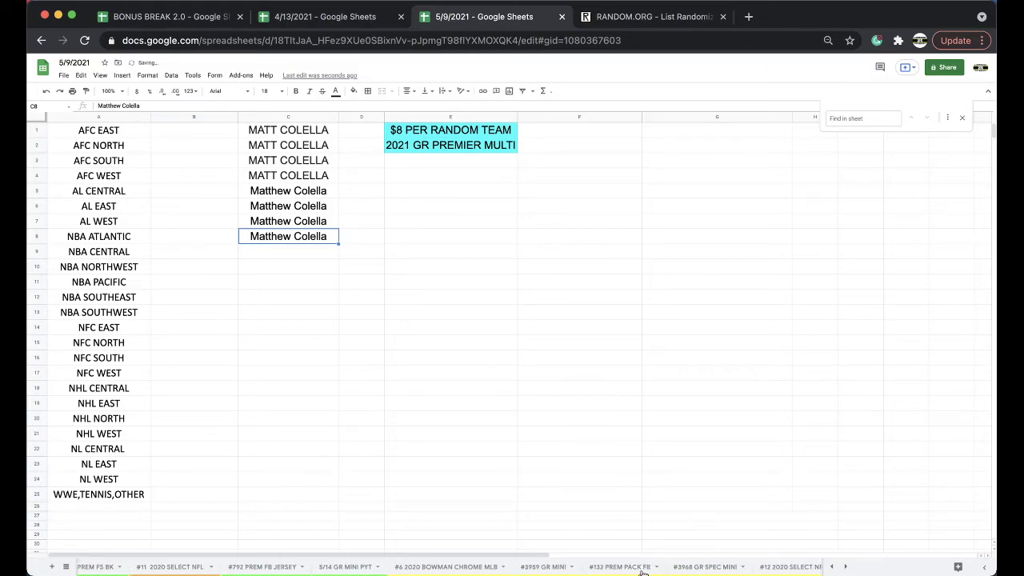
left_click(438, 565)
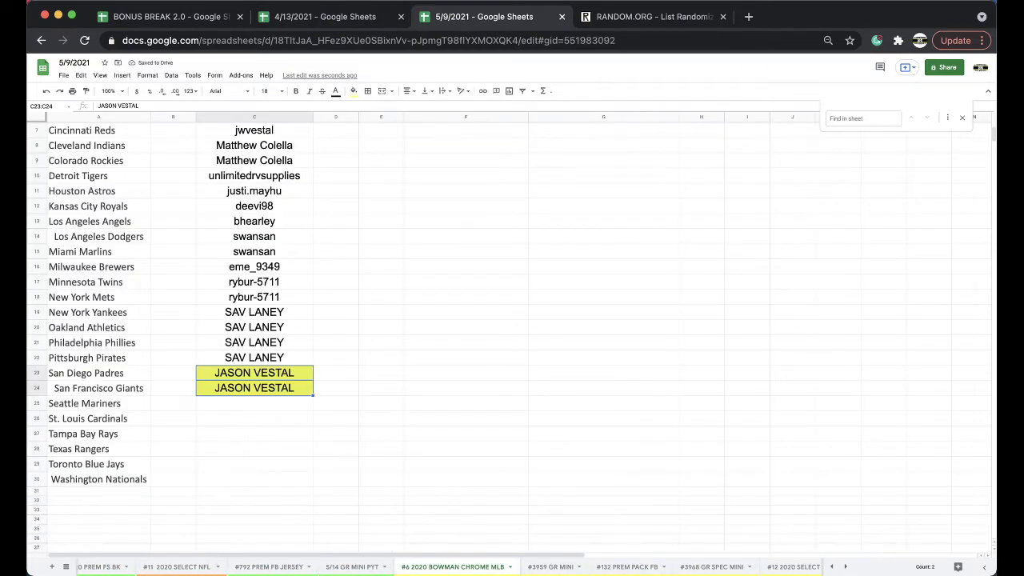